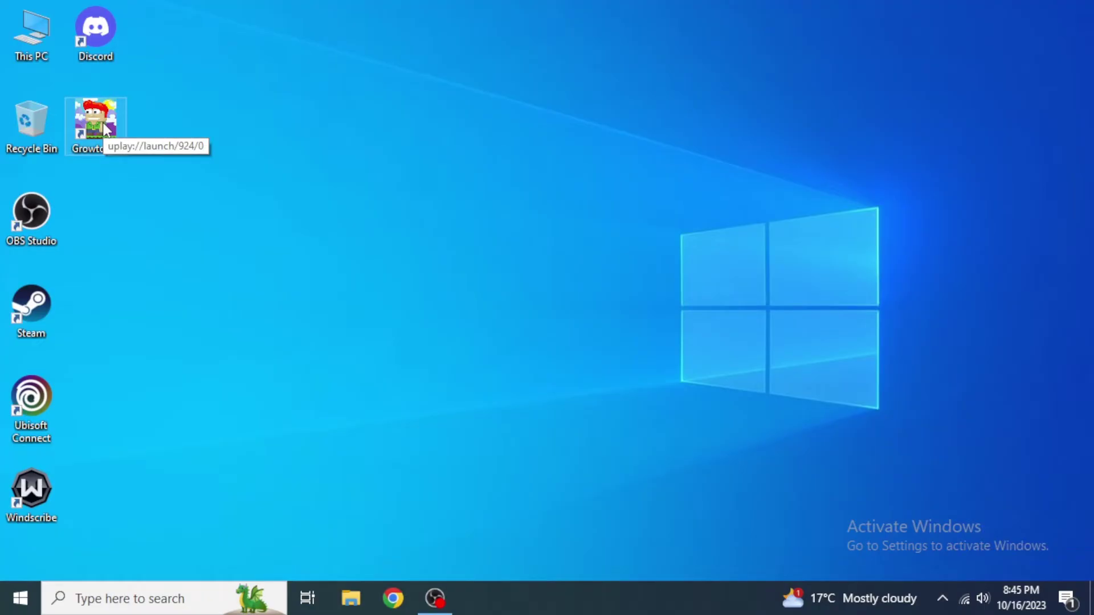
# Launch Ubisoft Connect from the desktop and log out through the profile dropdown.
pyautogui.doubleClick(50, 393)
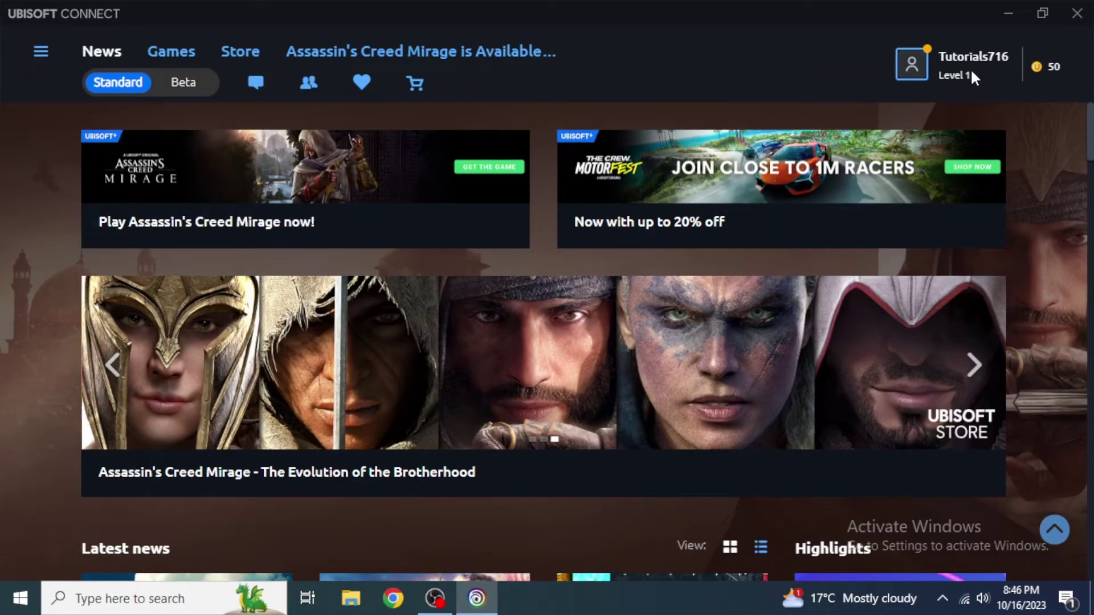
pyautogui.moveTo(951, 69)
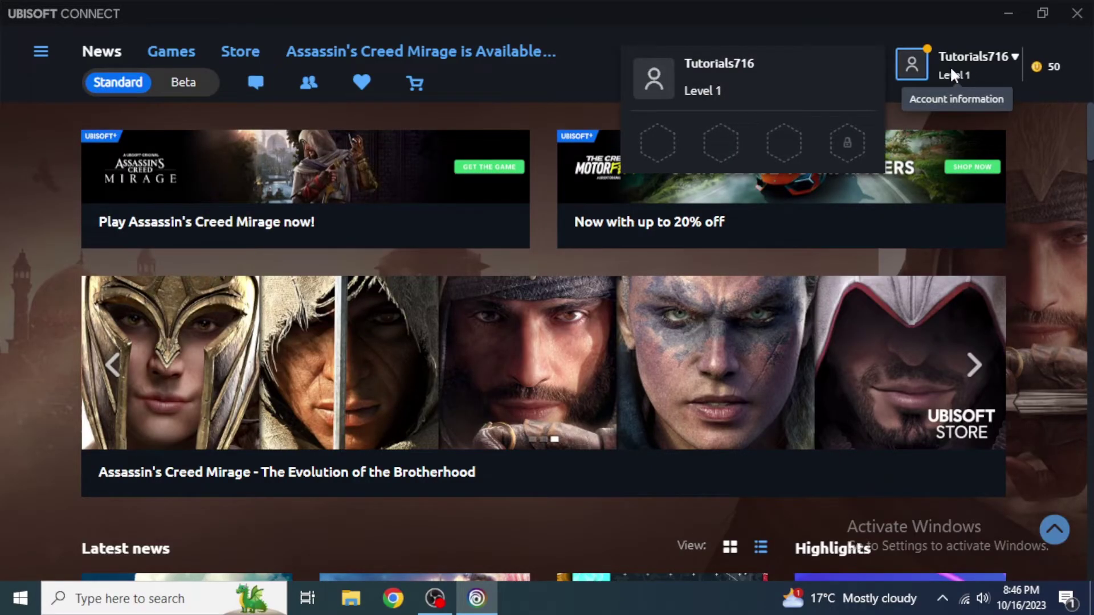
pyautogui.click(951, 71)
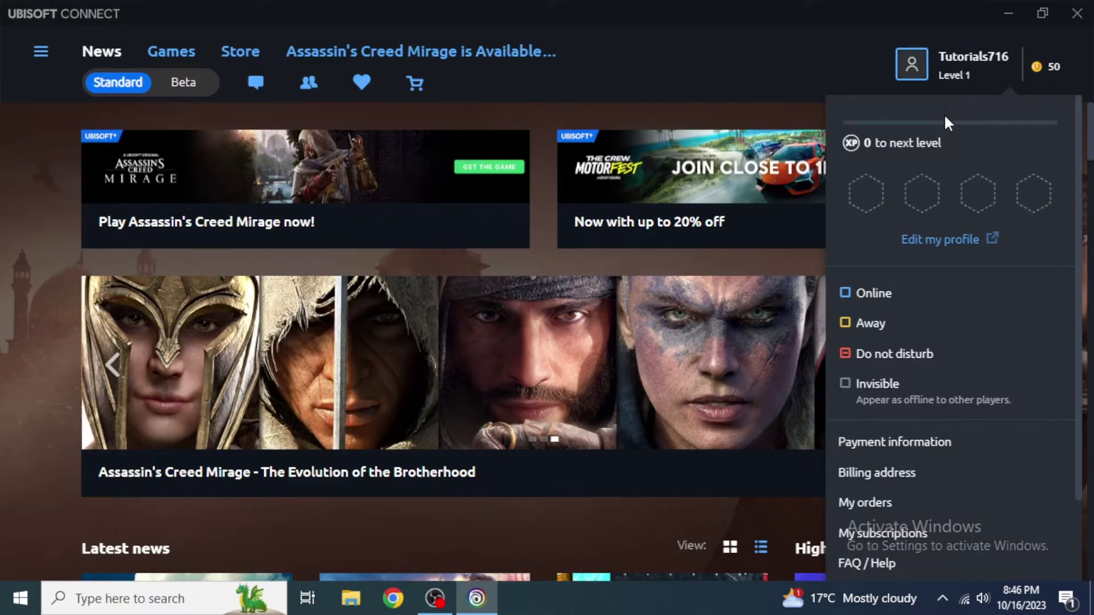
pyautogui.scroll(-2, 915, 316)
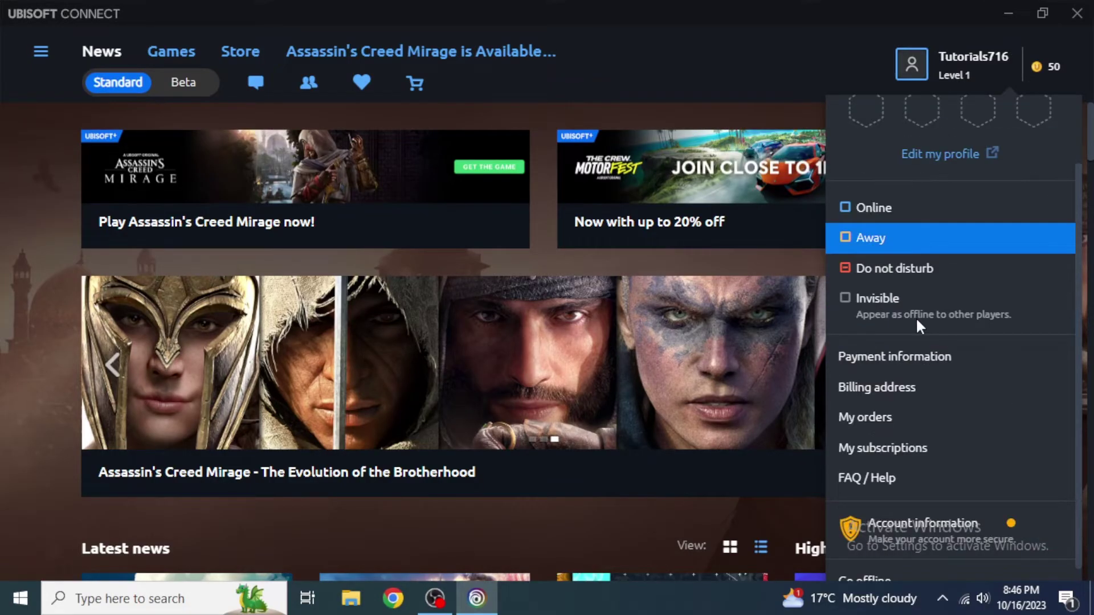
pyautogui.scroll(-1, 915, 317)
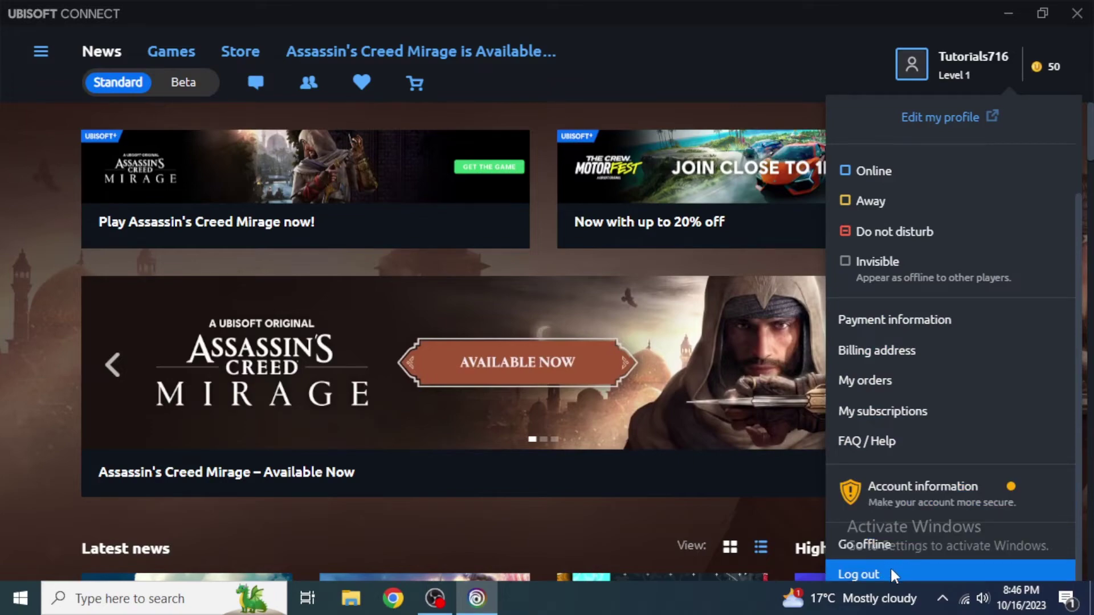
pyautogui.click(892, 574)
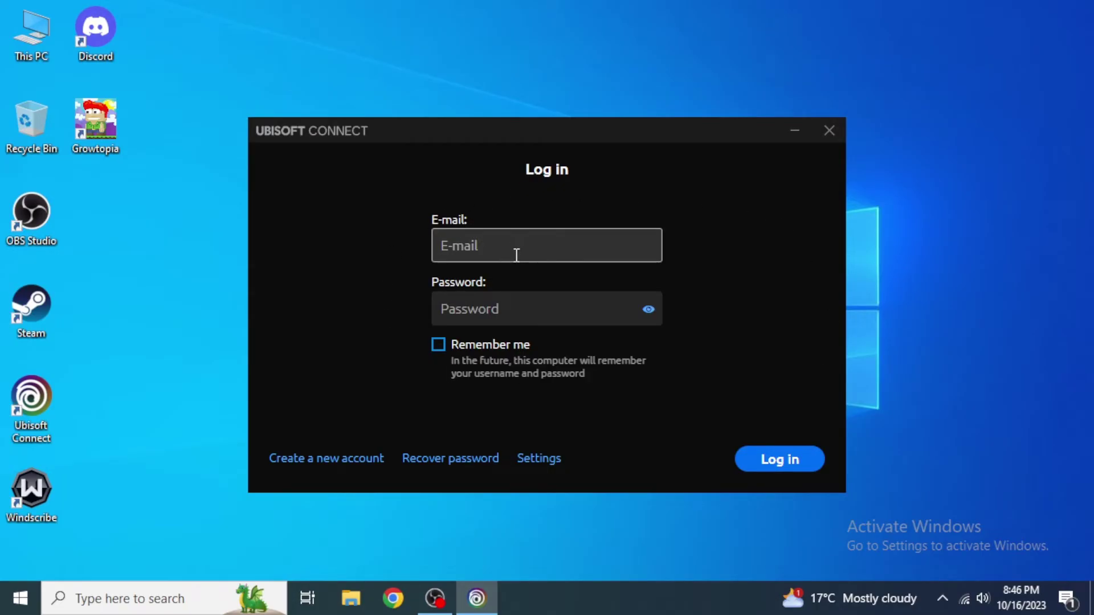
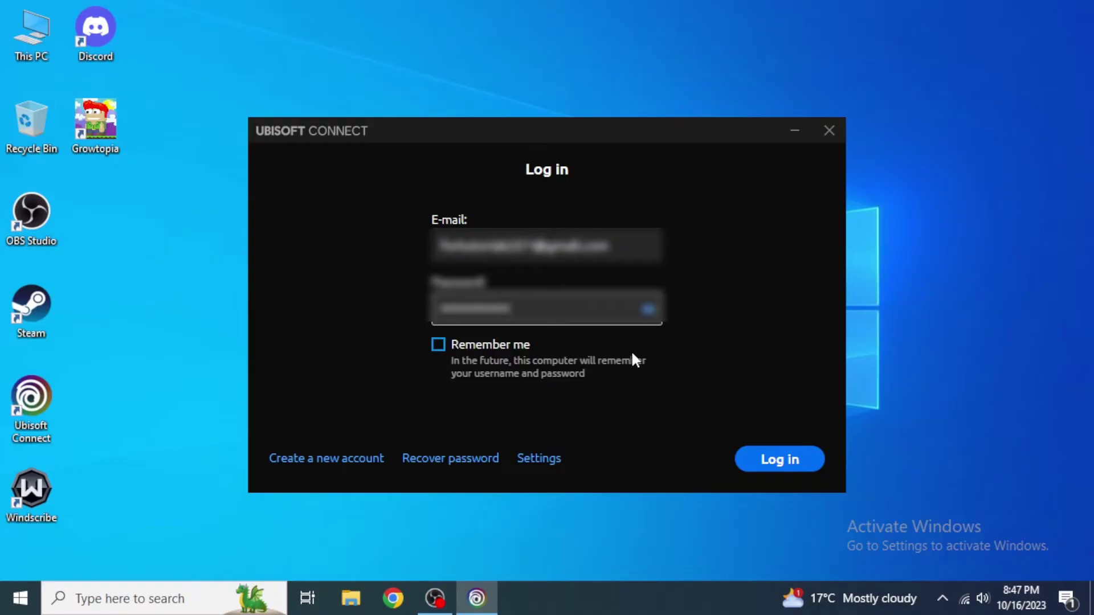
# Log in with the account e-mail and password, with Remember me ticked.
pyautogui.click(471, 348)
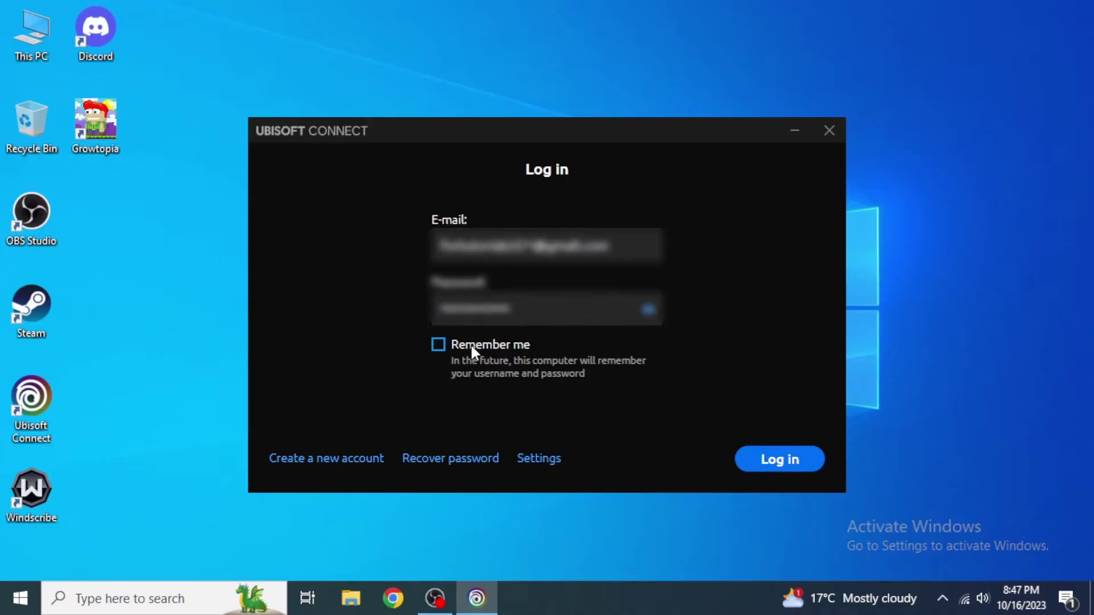
pyautogui.click(470, 343)
pyautogui.click(784, 466)
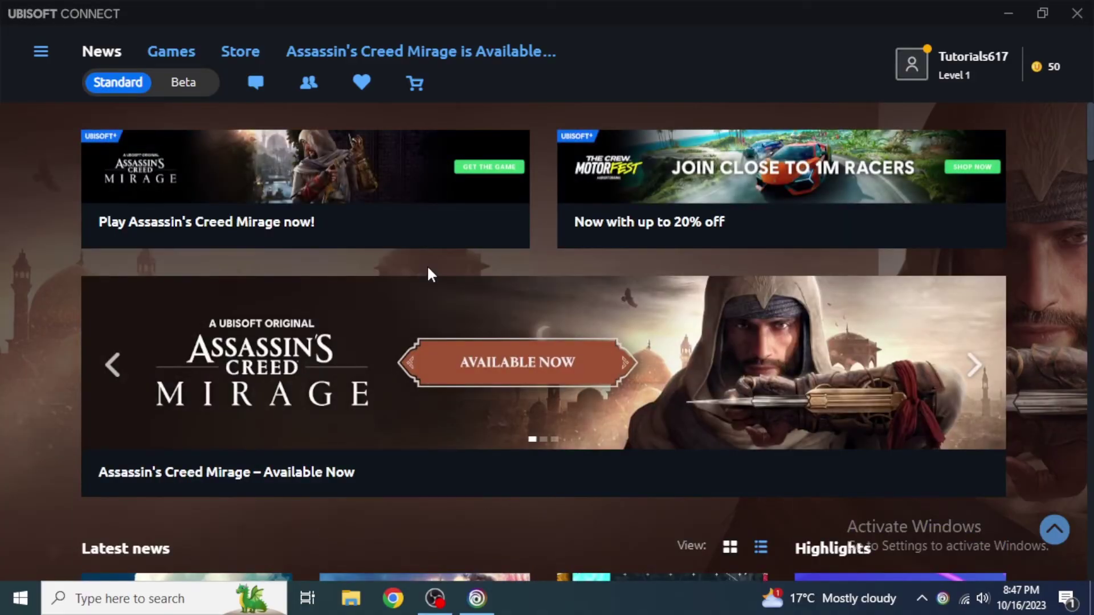
# Scroll the News page, then switch to the Games library.
pyautogui.scroll(-5, 428, 269)
pyautogui.scroll(5, 428, 269)
pyautogui.click(180, 52)
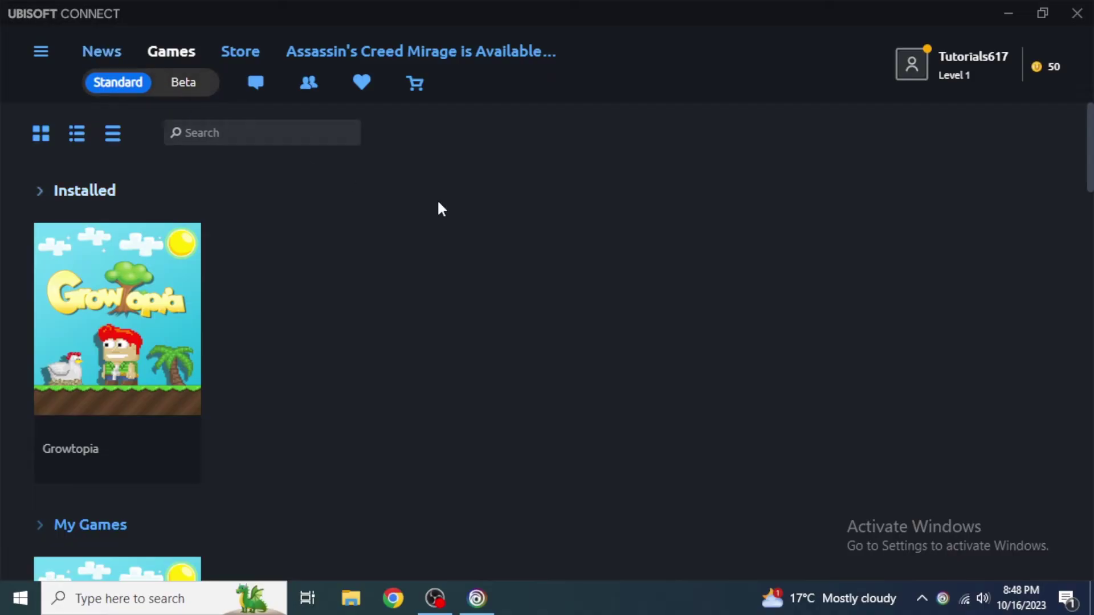
# Log out of the account from the profile dropdown.
pyautogui.click(925, 63)
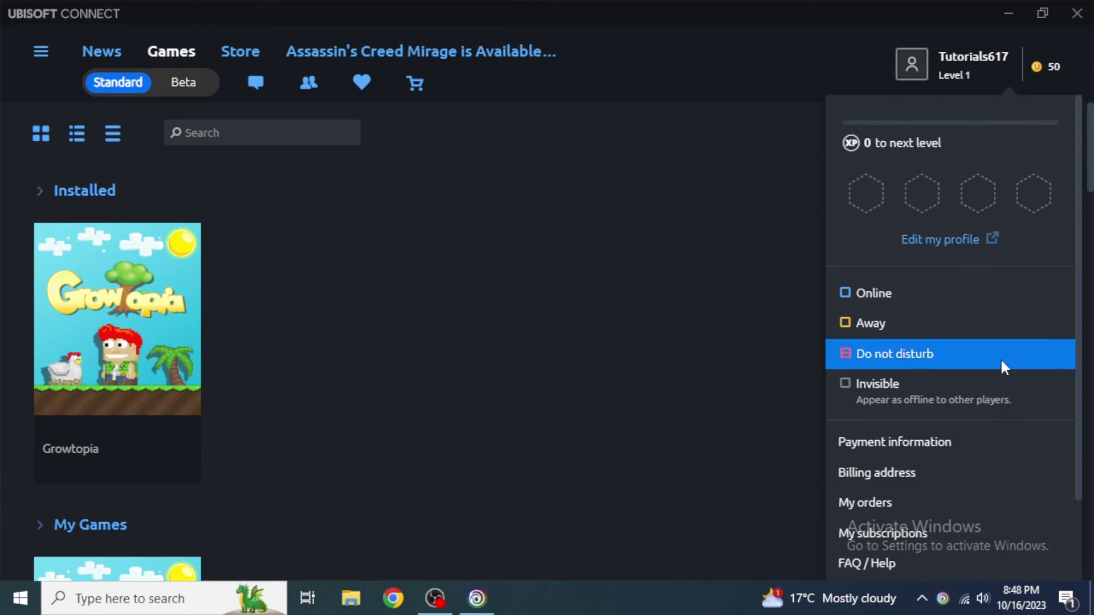
pyautogui.scroll(-2, 992, 393)
pyautogui.click(902, 567)
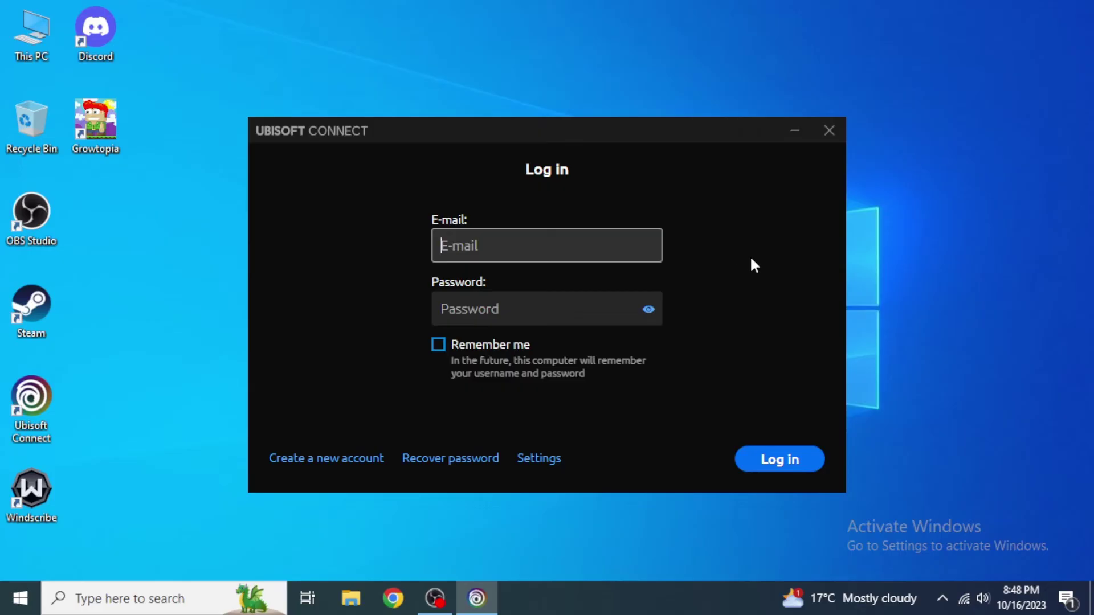
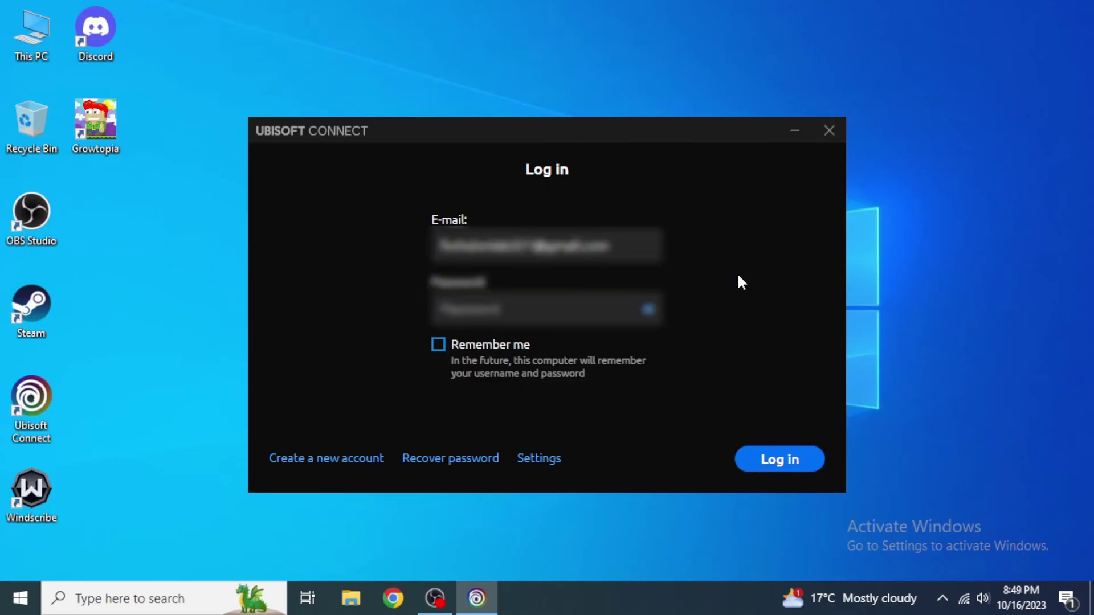
# Enter the account's Gmail address in the login window and choose Recover password.
pyautogui.click(451, 460)
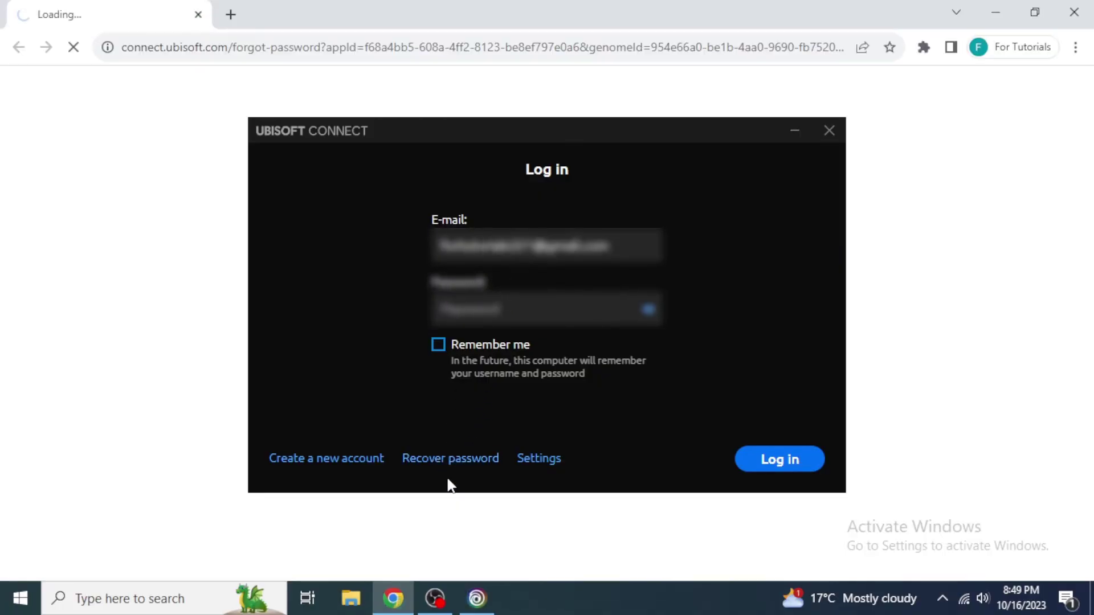
# Minimize the Ubisoft Connect dialog and submit the account e-mail on the forgot-password page.
pyautogui.click(793, 132)
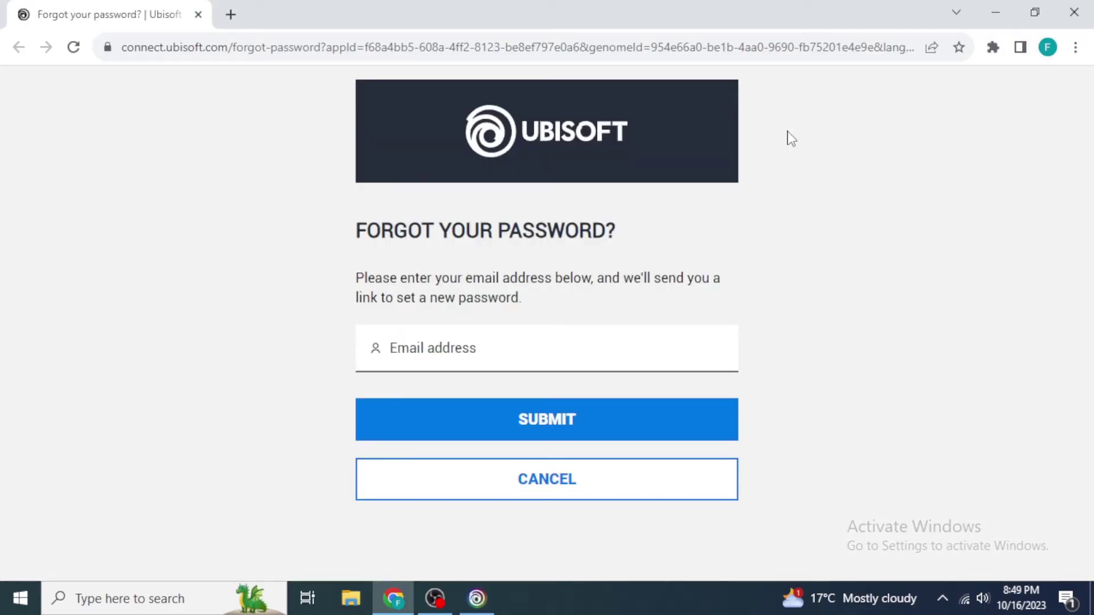
pyautogui.click(577, 345)
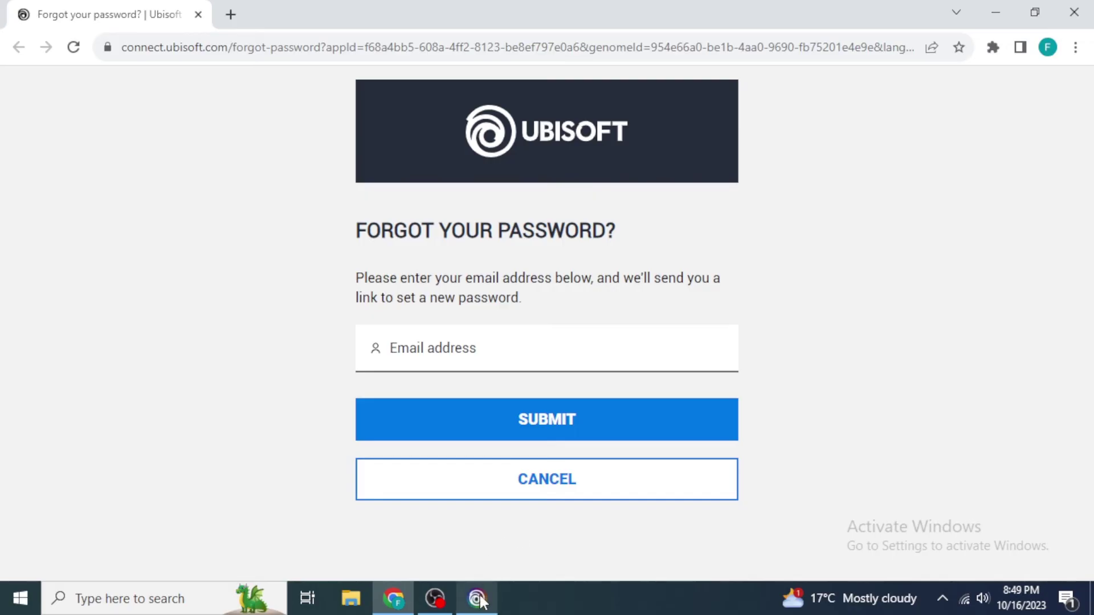
pyautogui.moveTo(481, 601)
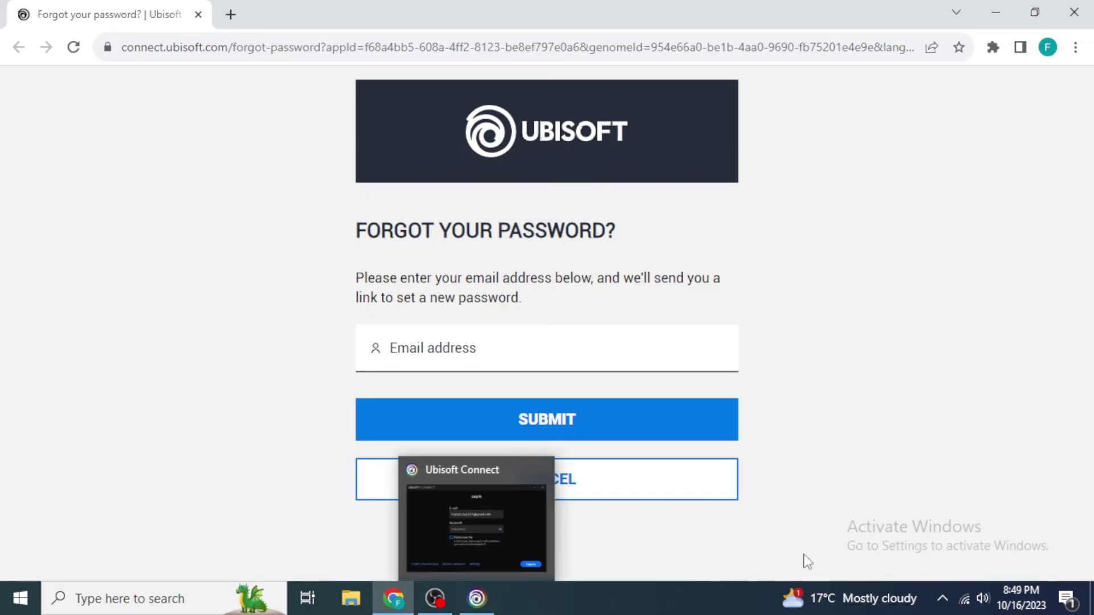
pyautogui.click(718, 354)
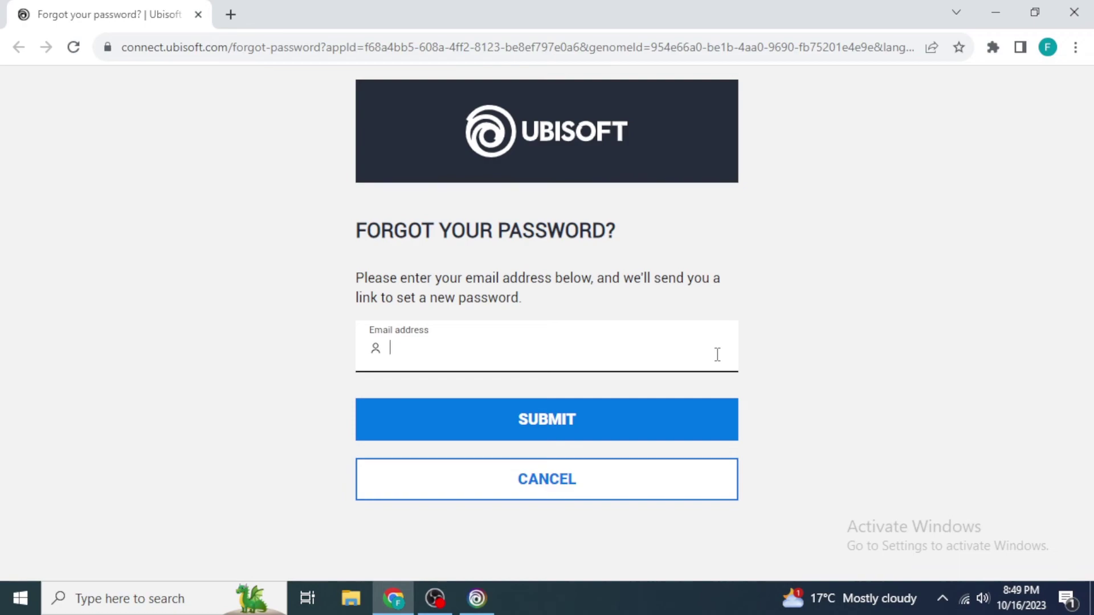
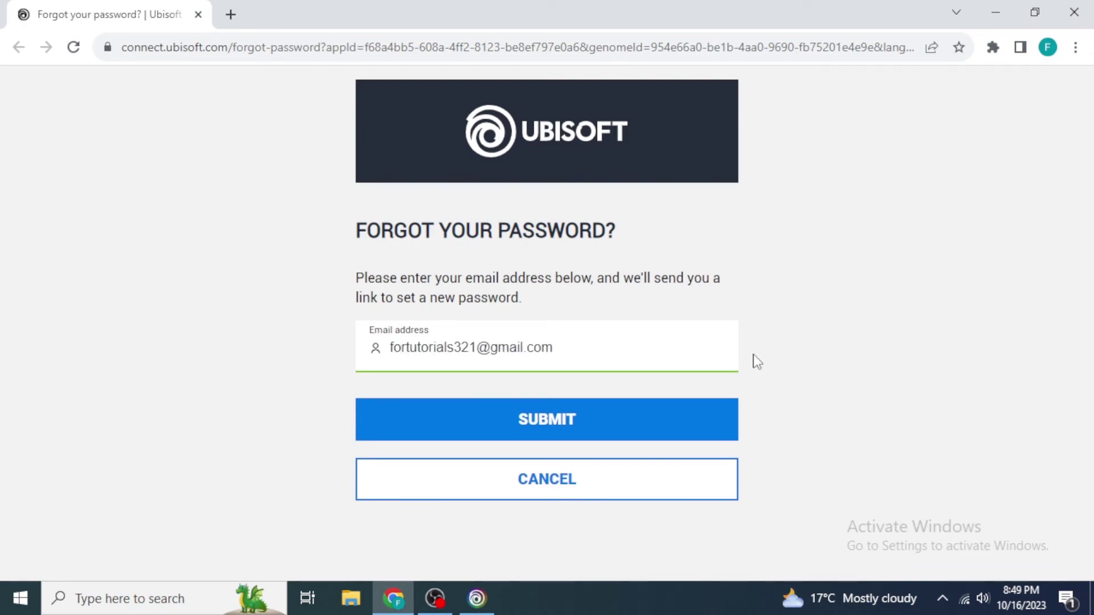
pyautogui.click(620, 429)
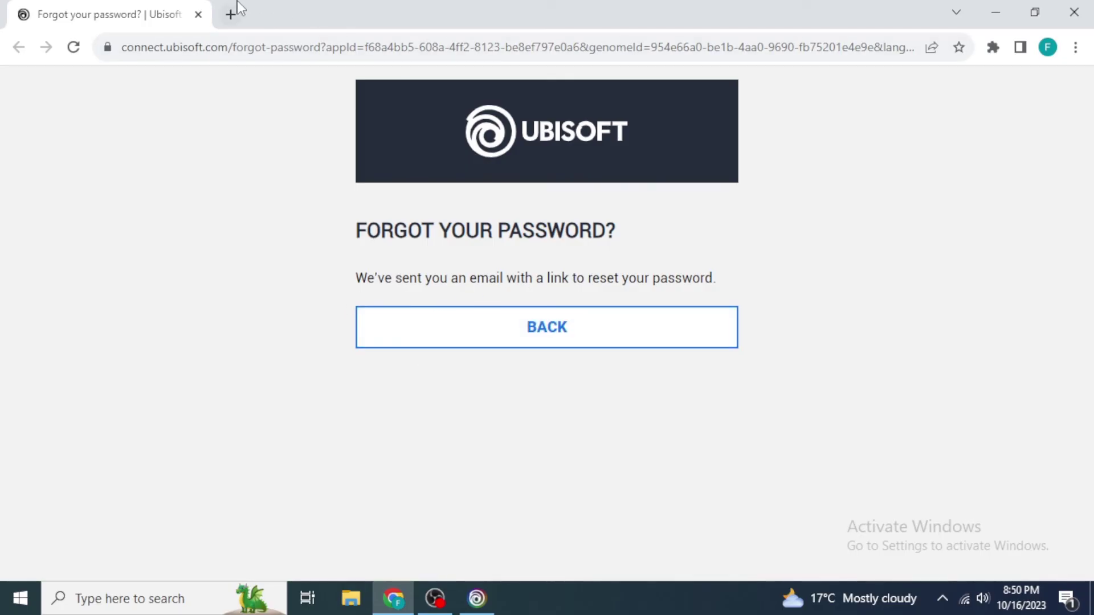
# Open Gmail in a new browser tab.
pyautogui.click(231, 14)
pyautogui.write('gmail')
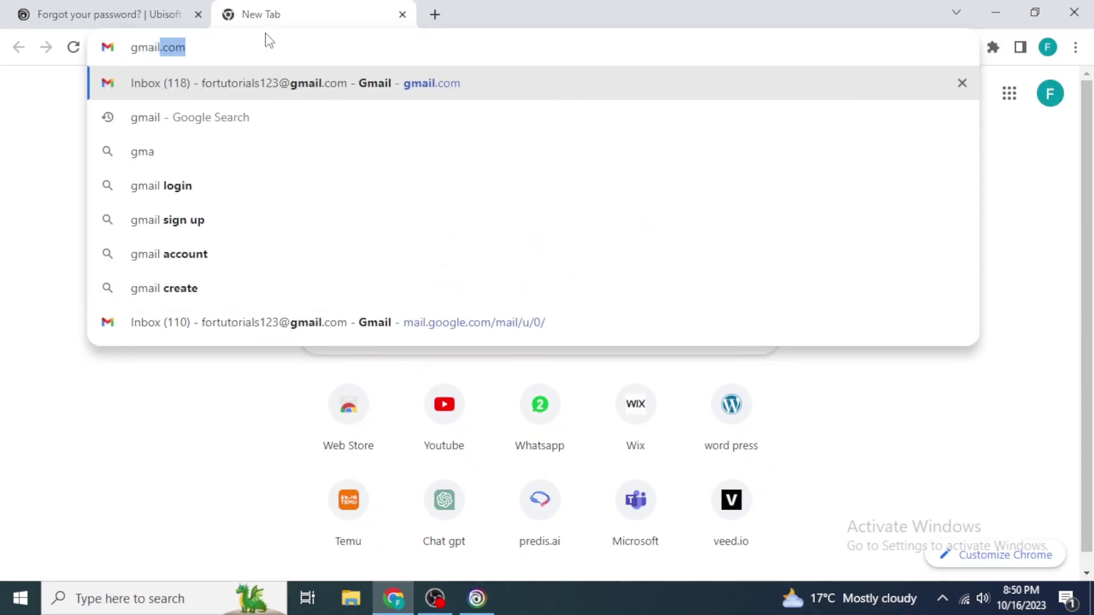
pyautogui.press('Return')
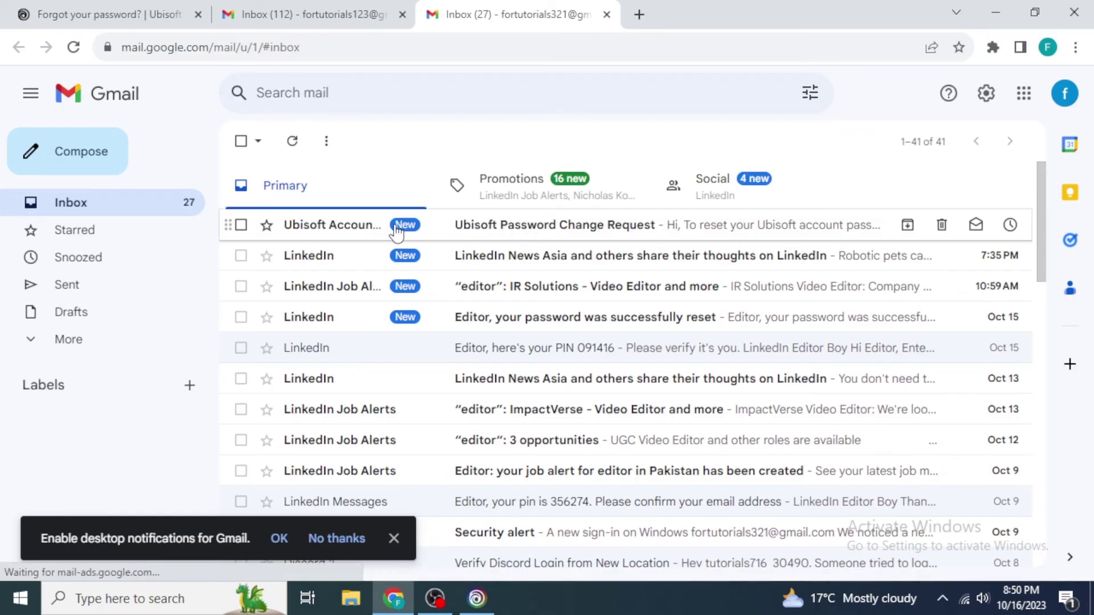
# Open the Ubisoft Password Change Request e-mail and follow its reset link.
pyautogui.click(459, 232)
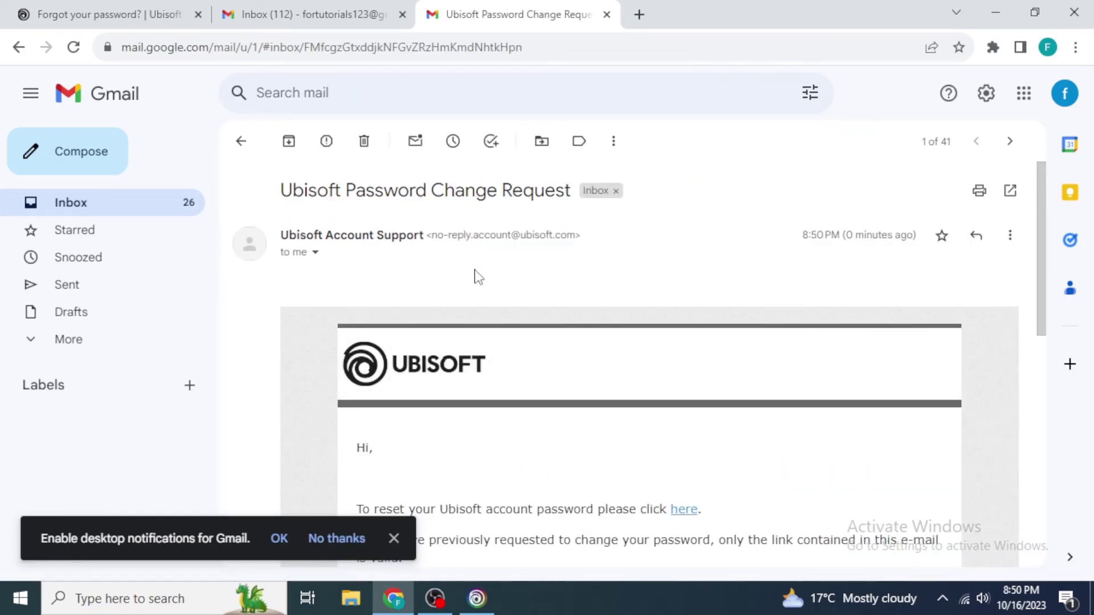
pyautogui.scroll(-4, 488, 311)
pyautogui.scroll(1, 493, 316)
pyautogui.scroll(1, 493, 315)
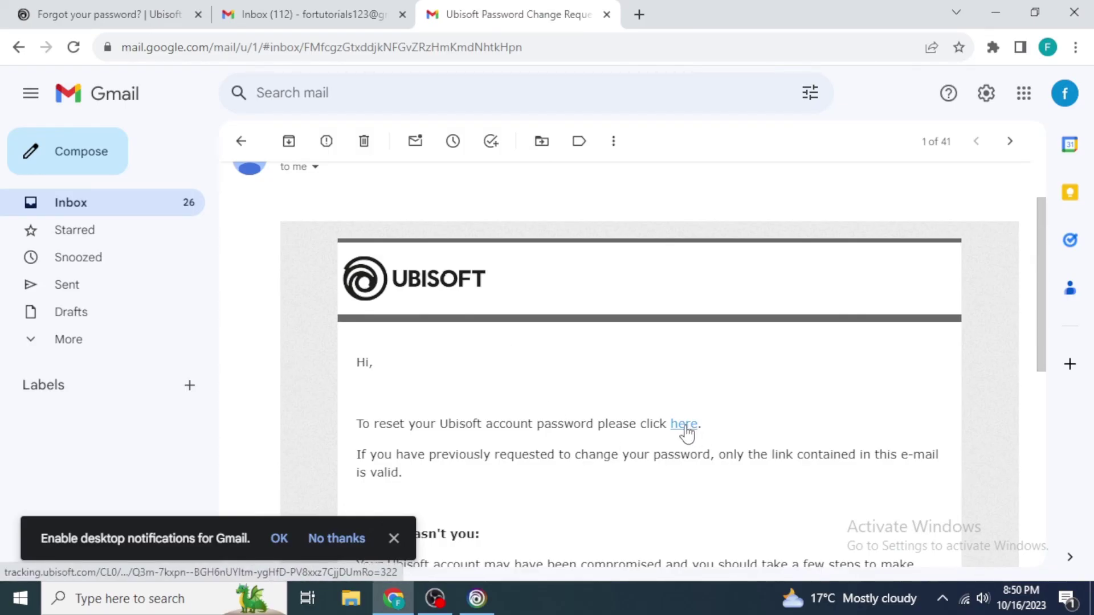
pyautogui.click(684, 424)
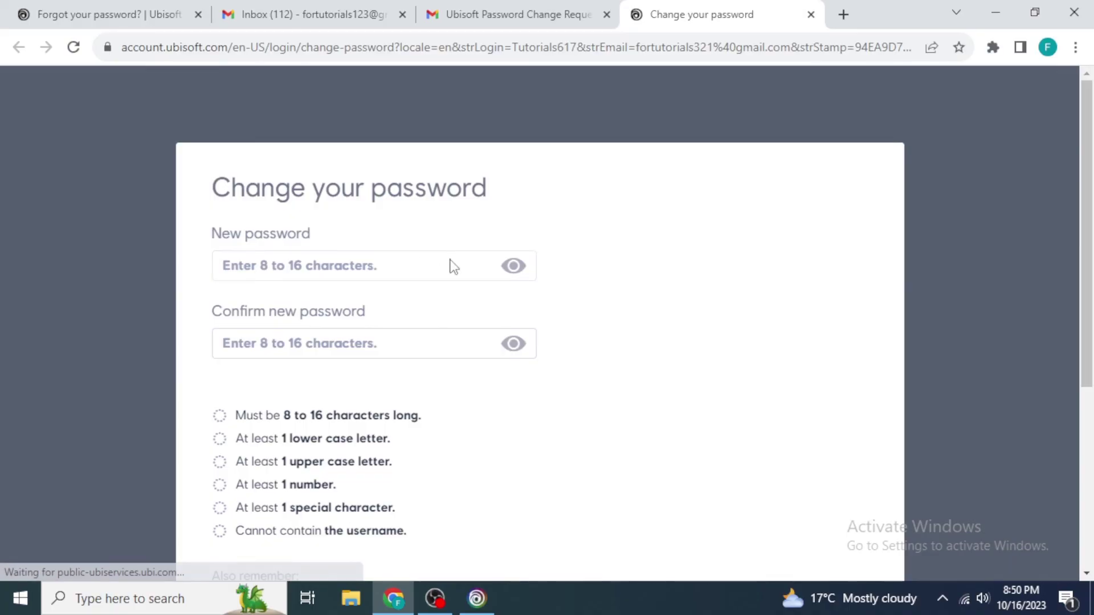
pyautogui.scroll(-3, 576, 355)
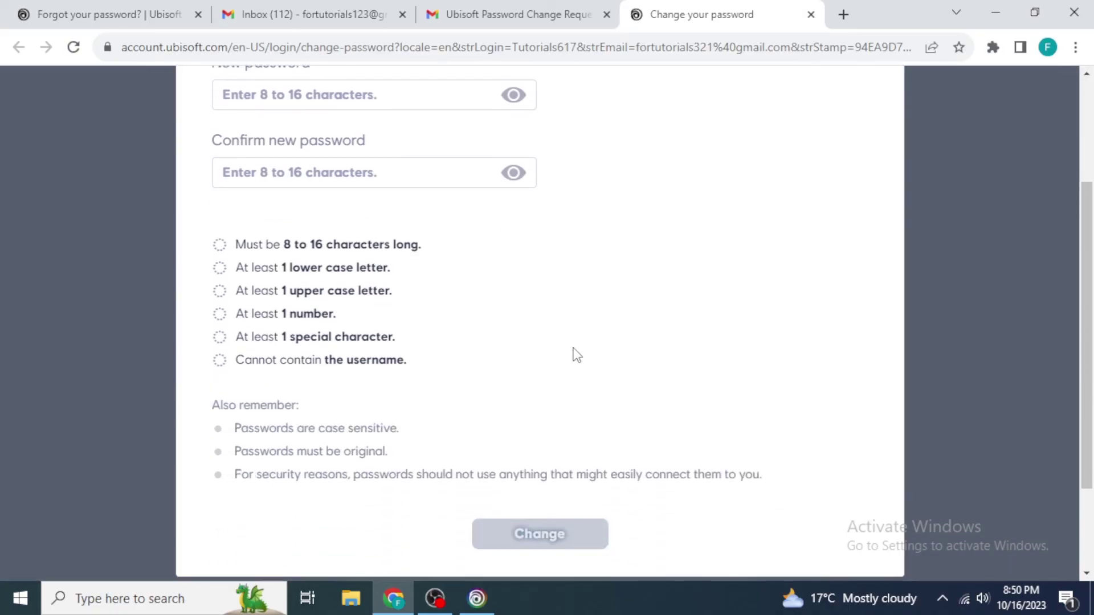
pyautogui.scroll(3, 577, 354)
pyautogui.scroll(-4, 556, 410)
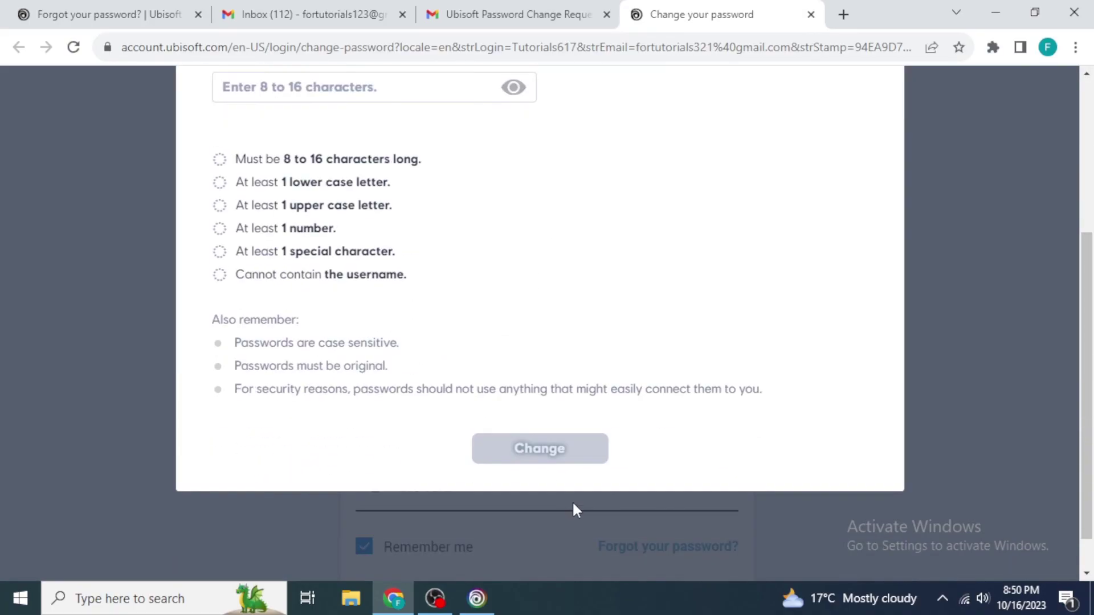
pyautogui.scroll(3, 587, 481)
pyautogui.scroll(2, 587, 482)
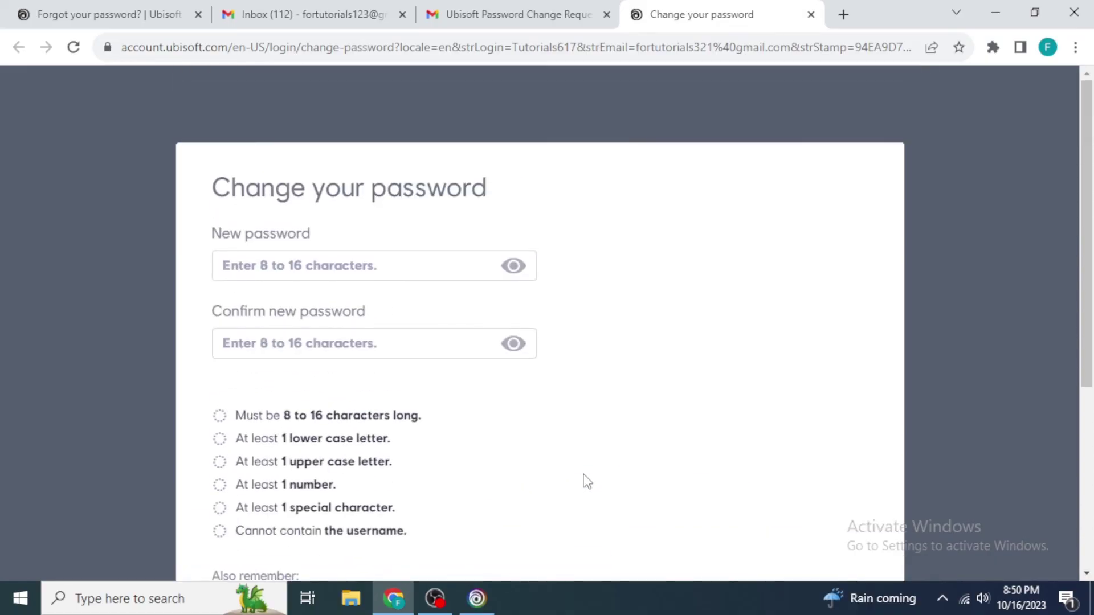